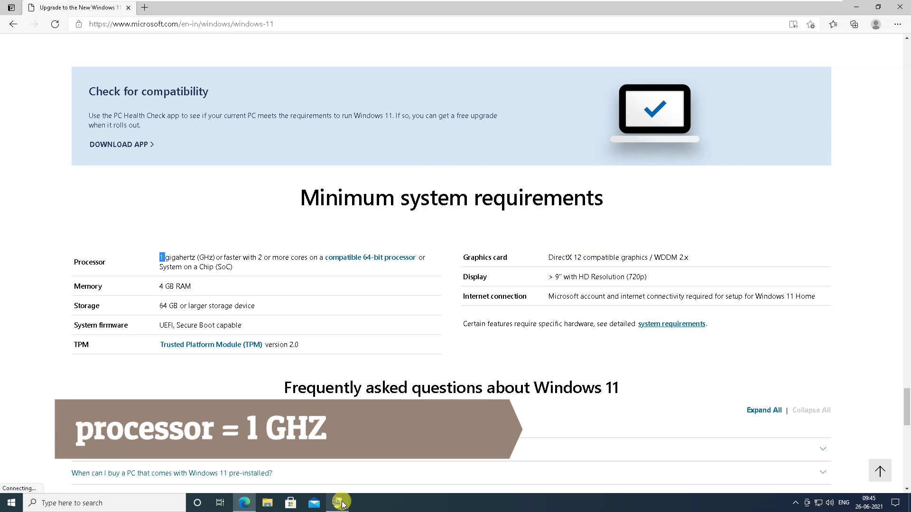
# - Highlight the "2 or more cores" processor requirement and check it against the Processor entry in System Information
pyautogui.moveTo(216, 257); pyautogui.dragTo(259, 257)
pyautogui.click(260, 257)
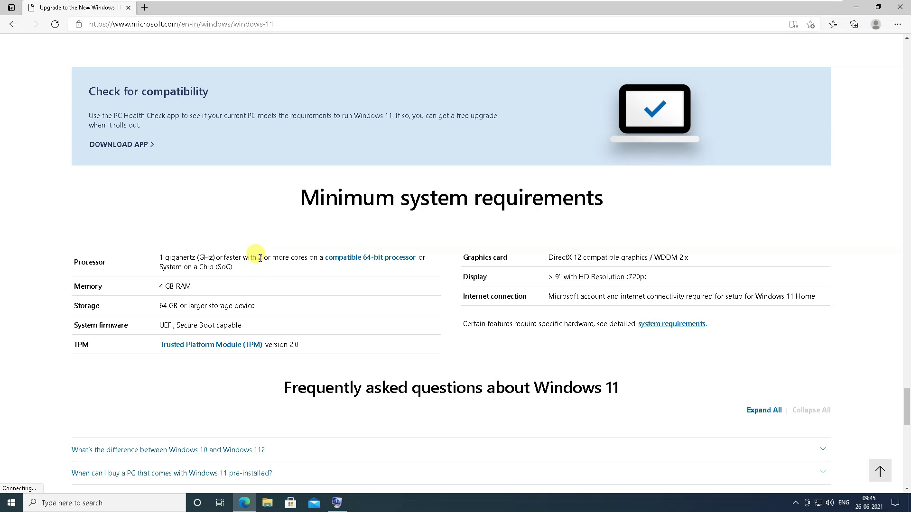
pyautogui.moveTo(257, 258); pyautogui.dragTo(265, 258)
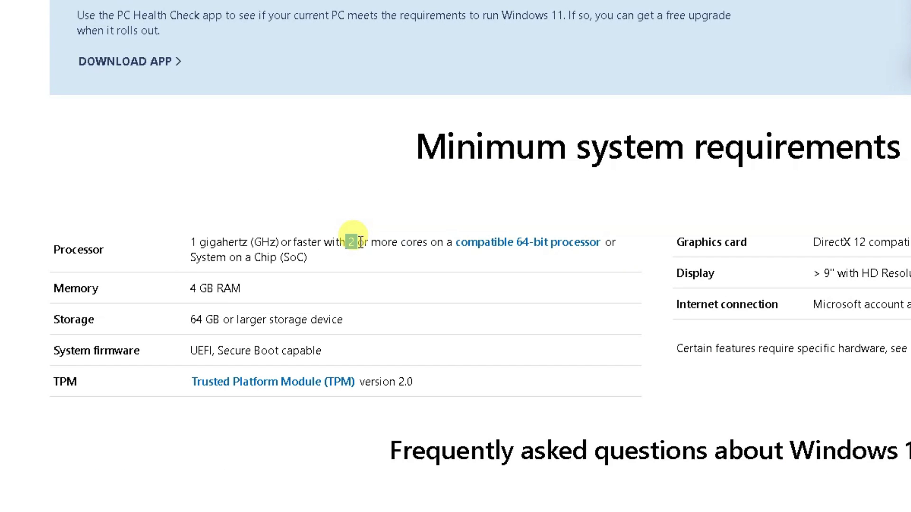
pyautogui.moveTo(361, 242); pyautogui.dragTo(428, 241)
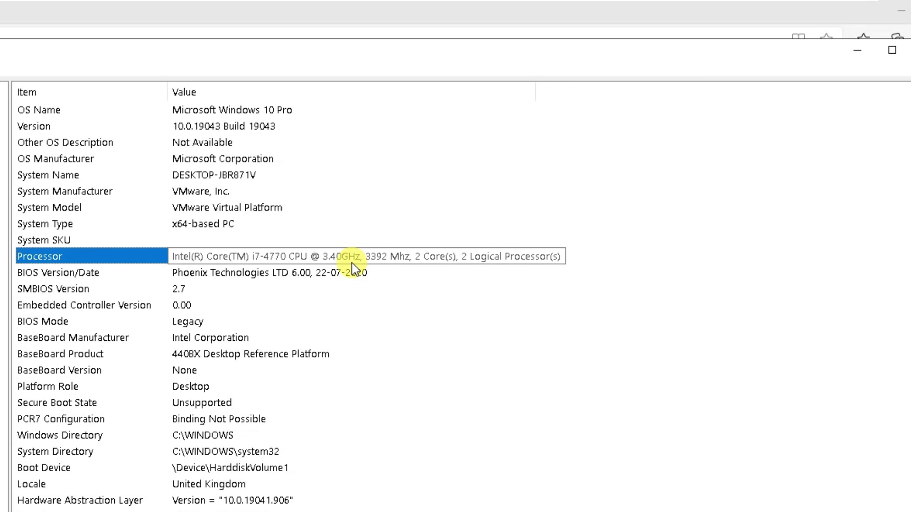
pyautogui.hotkey('alt', 'Tab')
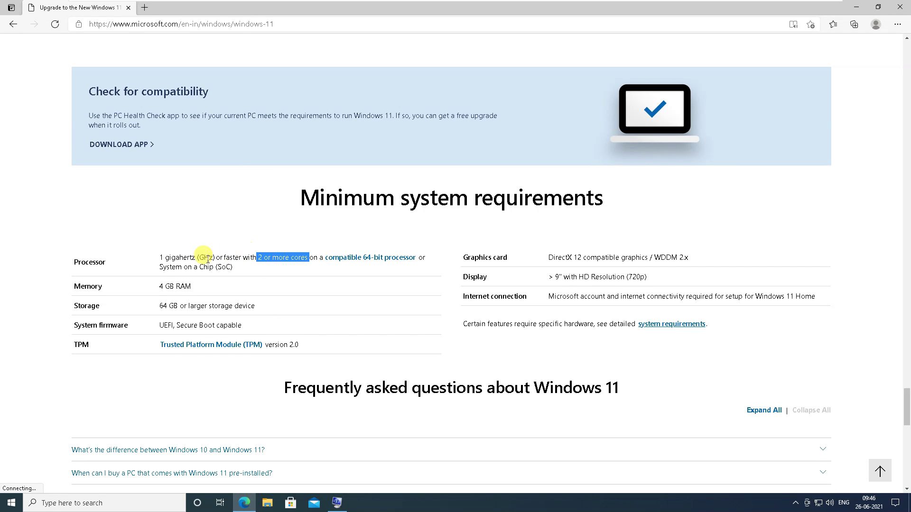
# - Highlight the "1 gigahertz" processor requirement and compare it with the Processor entry in System Information
pyautogui.click(168, 258)
pyautogui.doubleClick(169, 257)
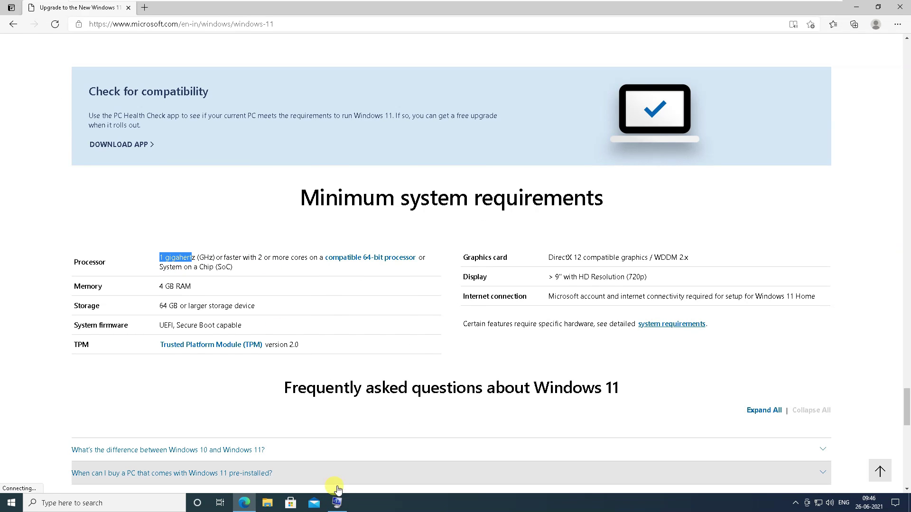
pyautogui.click(337, 502)
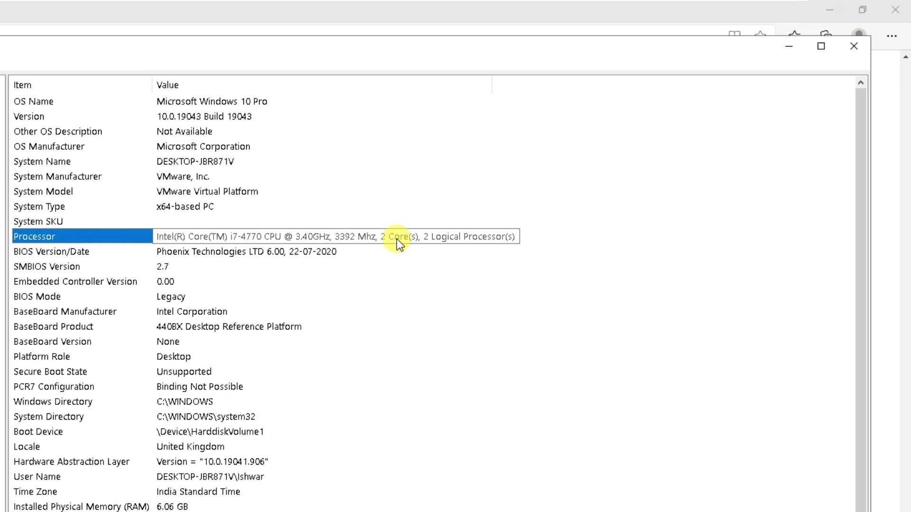
pyautogui.click(244, 502)
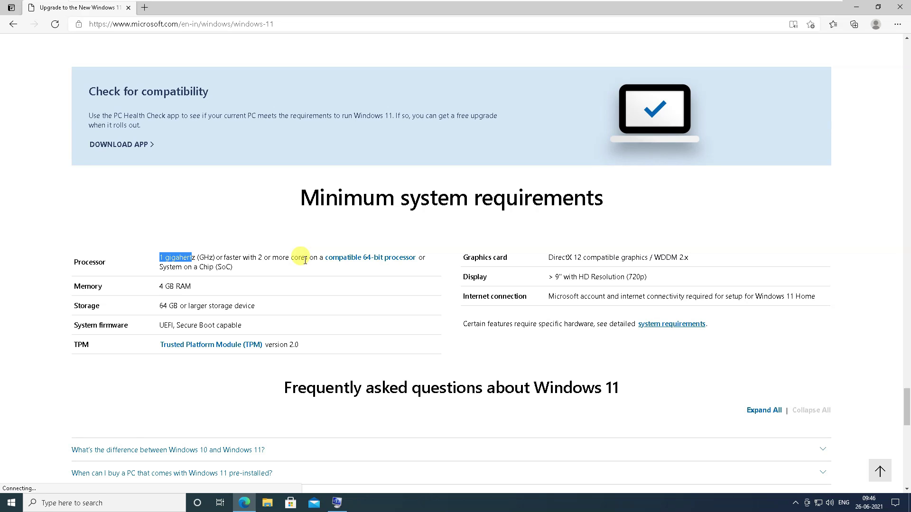
# - Check the compatible 64-bit processor requirement against the System Type entry in System Information
pyautogui.click(324, 260)
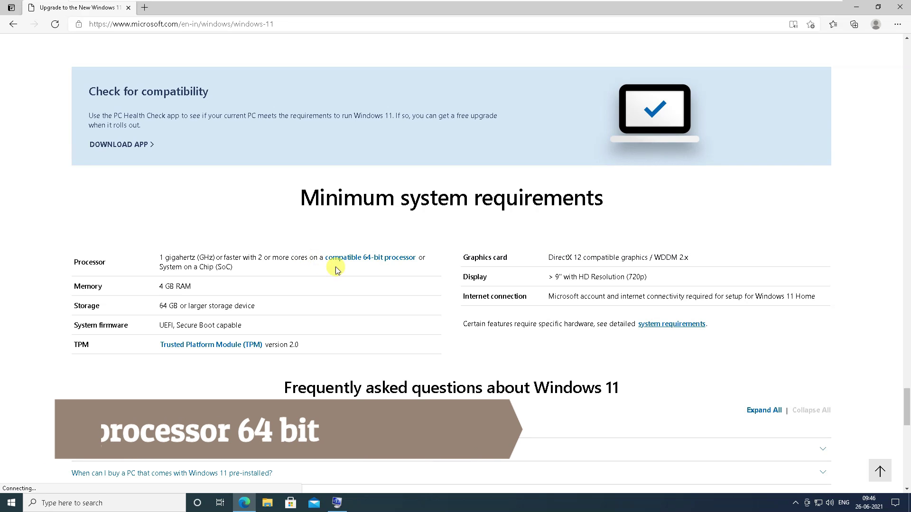
pyautogui.click(379, 264)
pyautogui.hotkey('alt', 'Tab')
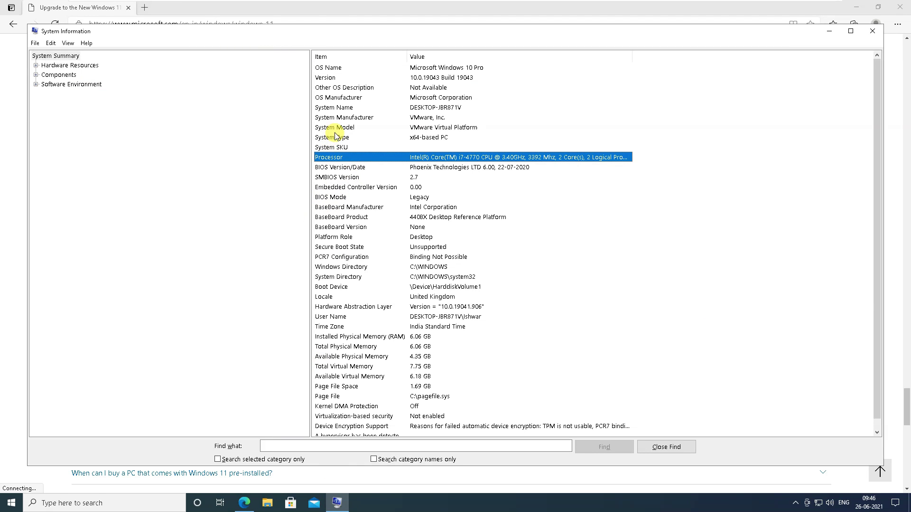
pyautogui.click(401, 139)
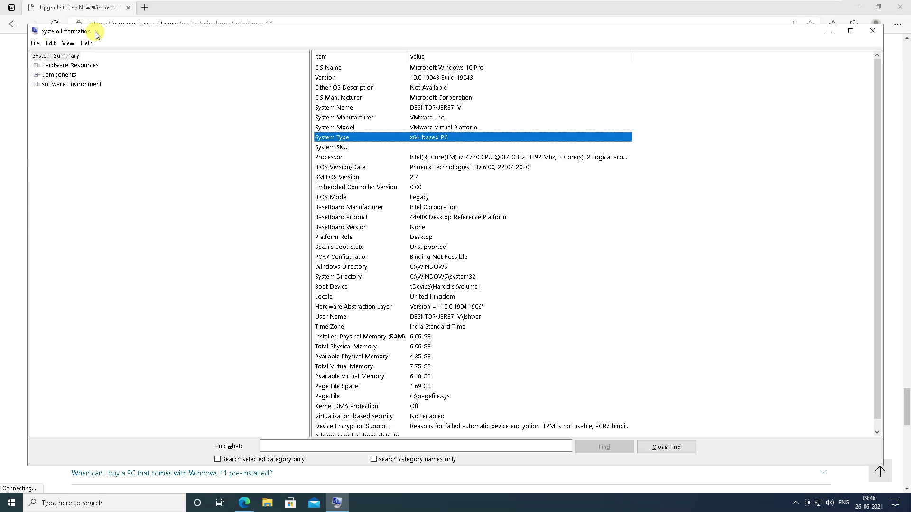
# - Search Windows for "syste" to find the System Information app, and return to its open window
pyautogui.click(128, 503)
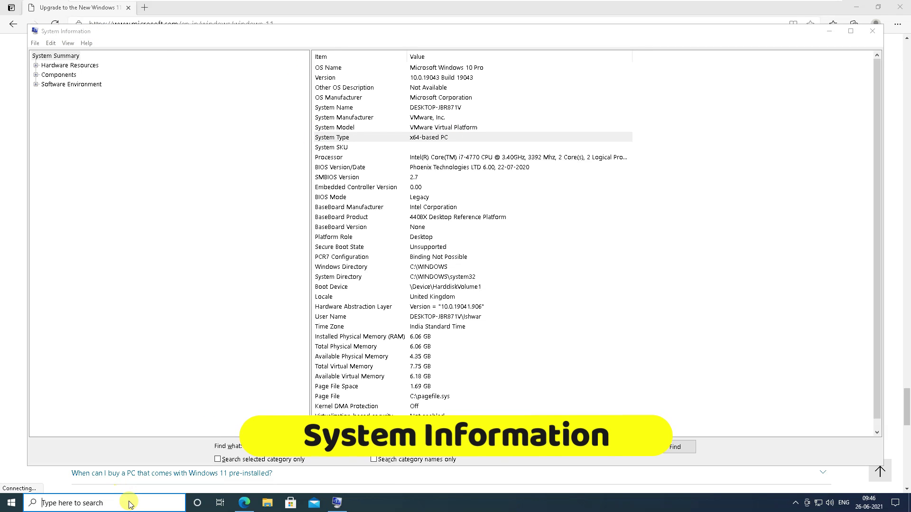
pyautogui.write('syste')
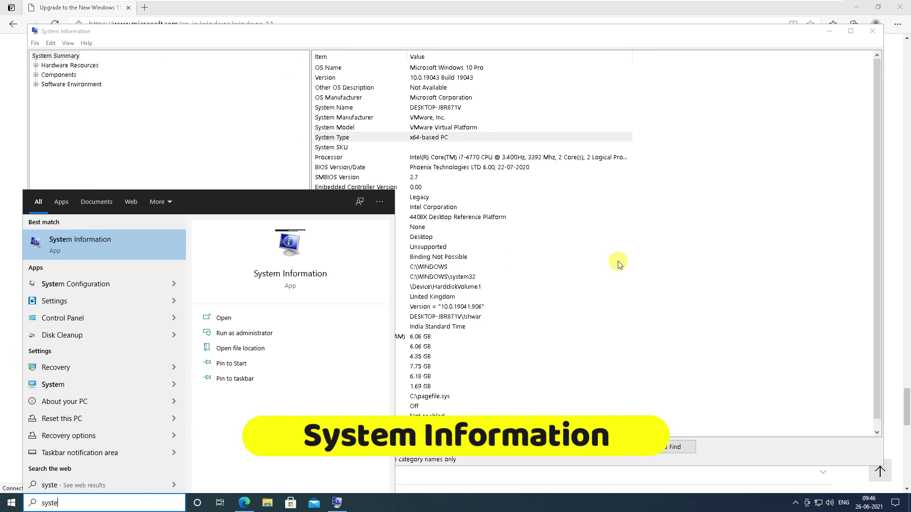
pyautogui.click(560, 259)
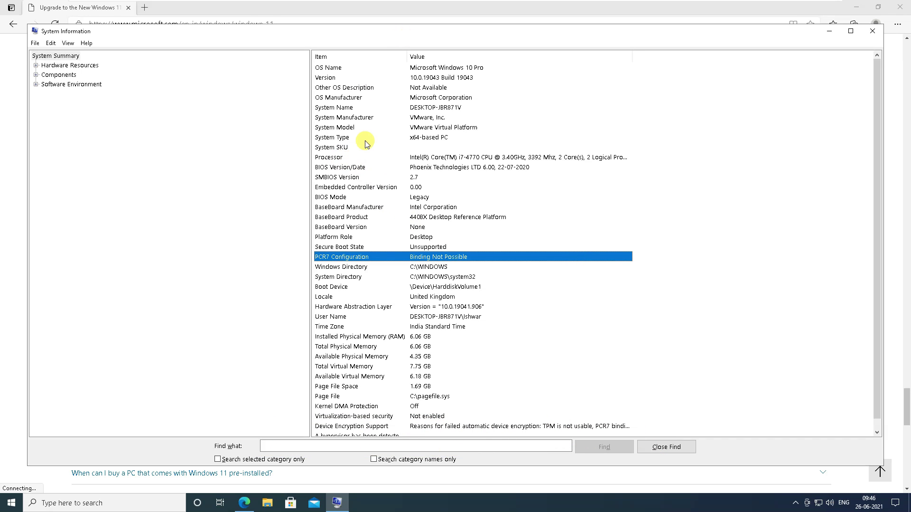
# - Review the System Type and Processor entries in System Information, and return to the Windows 11 requirements page in Edge
pyautogui.click(343, 137)
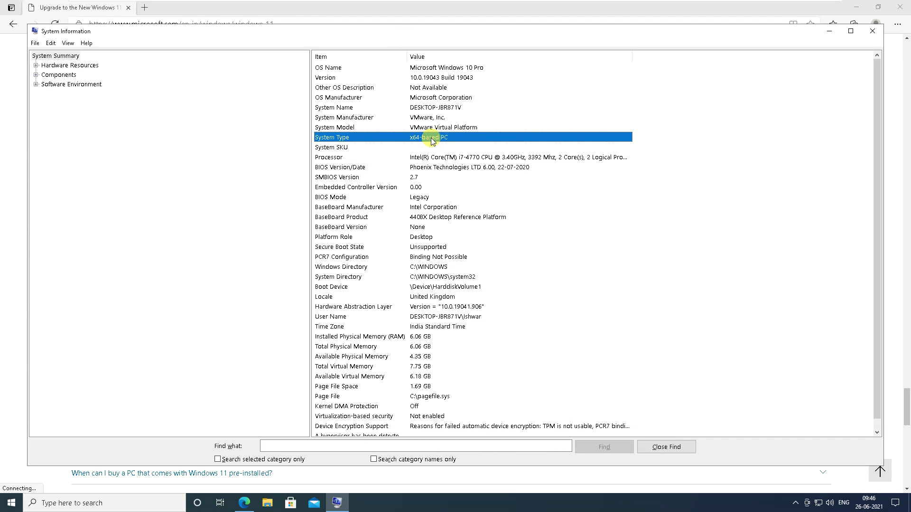
pyautogui.click(350, 158)
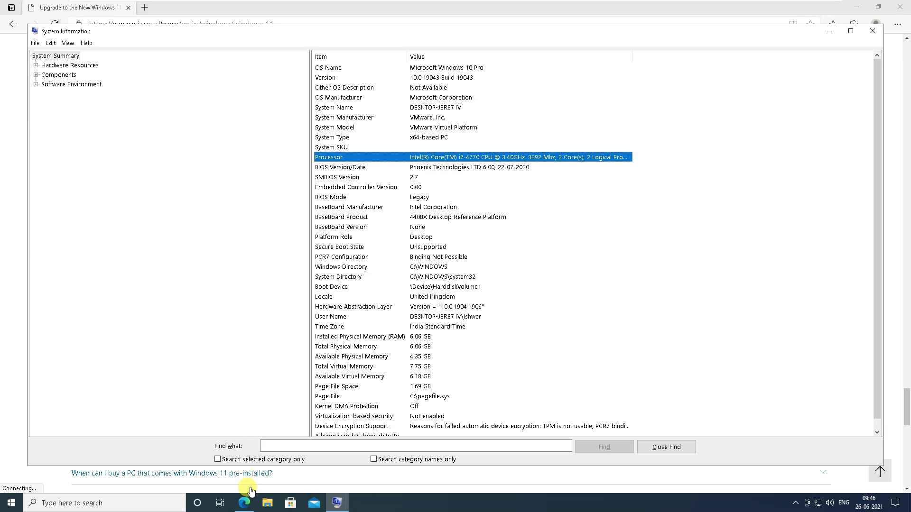
pyautogui.click(243, 502)
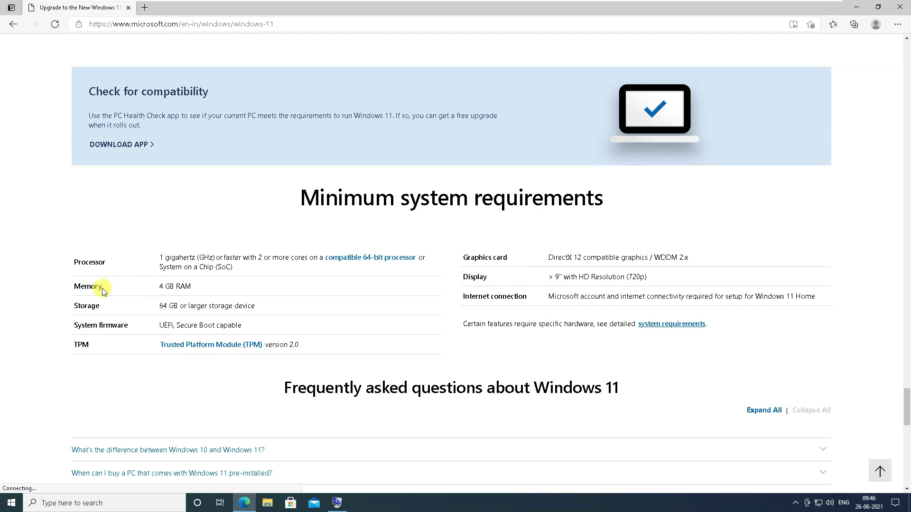
# - Highlight the "4 GB RAM" memory requirement and compare it with Installed Physical Memory (RAM) in System Information
pyautogui.moveTo(159, 287); pyautogui.dragTo(195, 287)
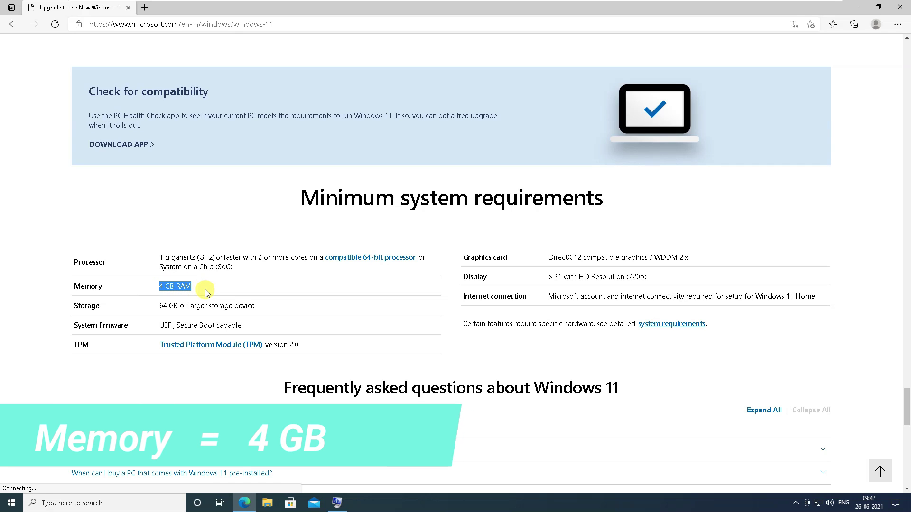
pyautogui.click(337, 503)
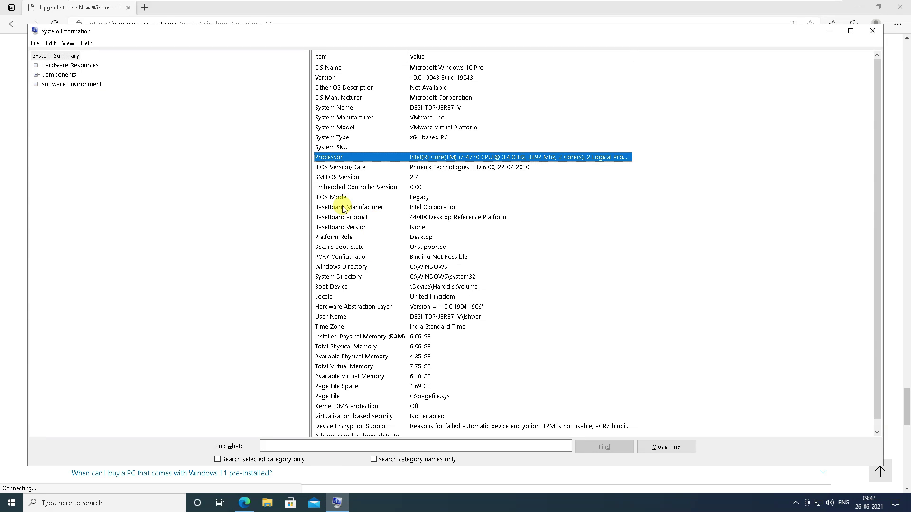
pyautogui.click(361, 338)
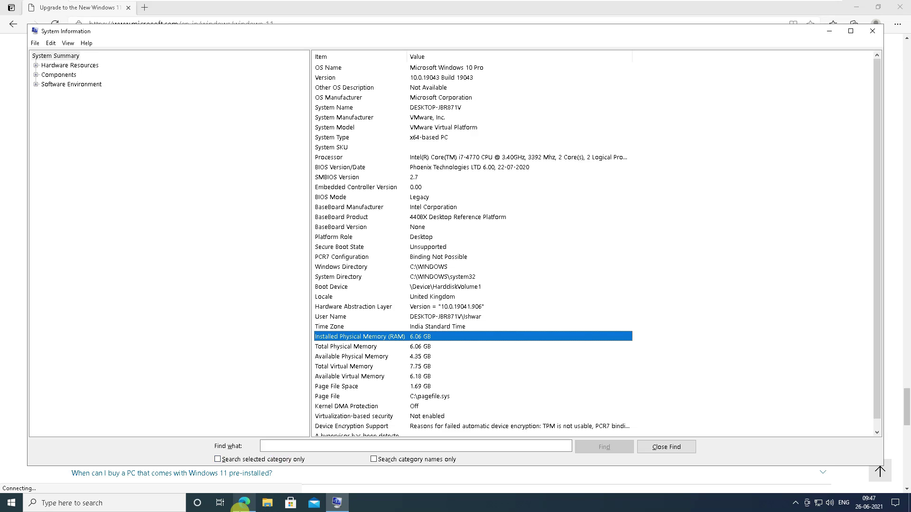
pyautogui.click(290, 476)
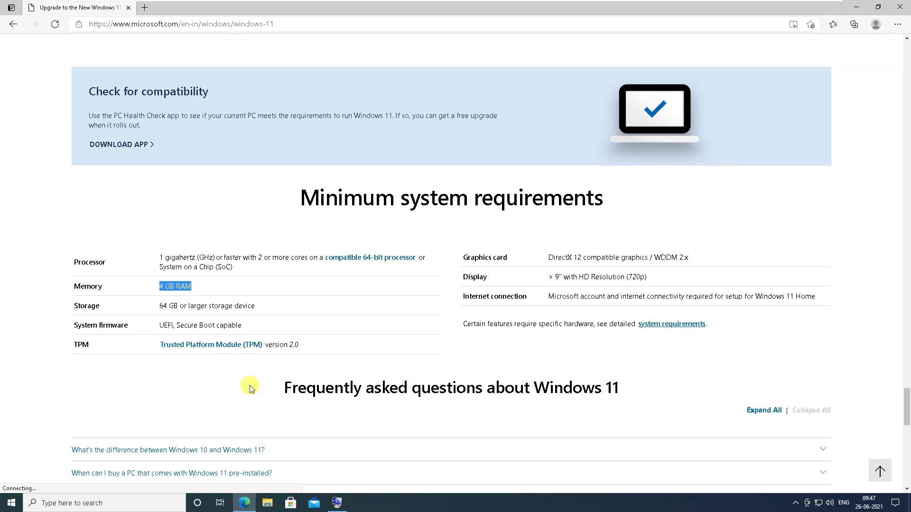
# - Highlight the 64 GB storage requirement and compare it with the Local Disk (C:) capacity under This PC in File Explorer
pyautogui.click(213, 304)
pyautogui.doubleClick(88, 307)
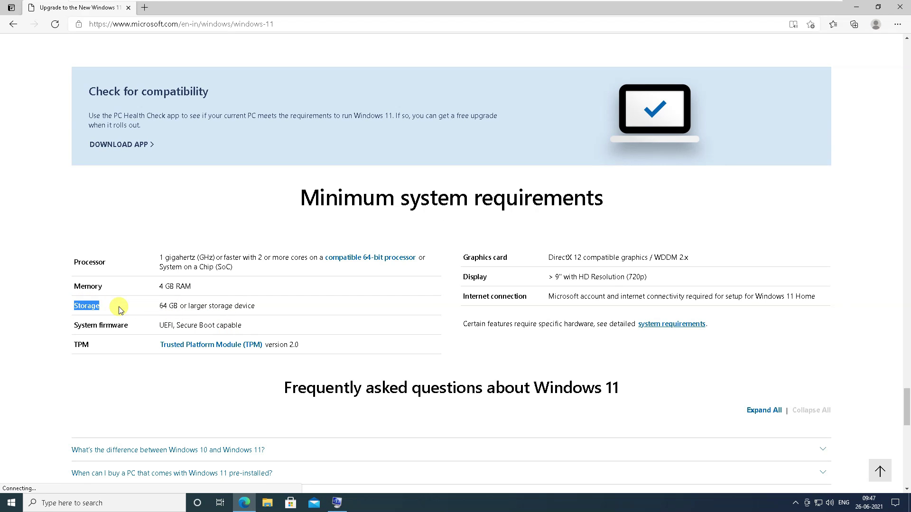
pyautogui.click(125, 307)
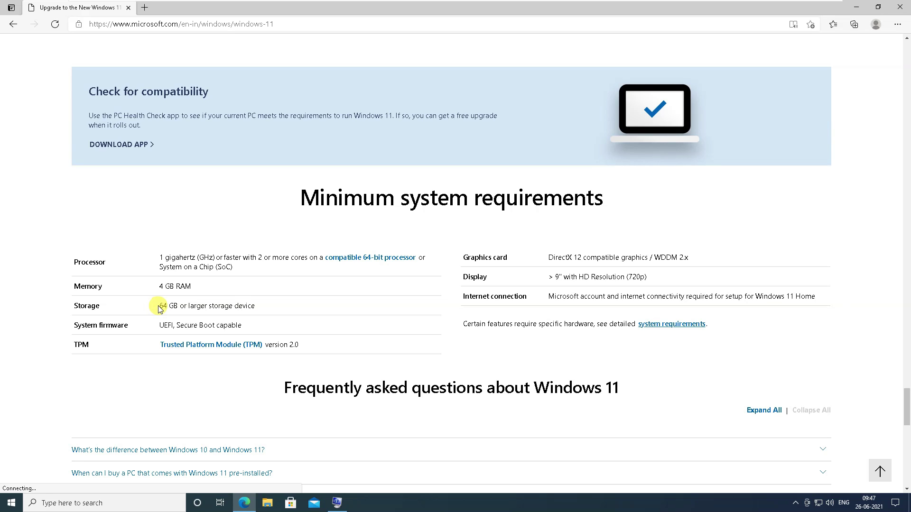
pyautogui.doubleClick(163, 305)
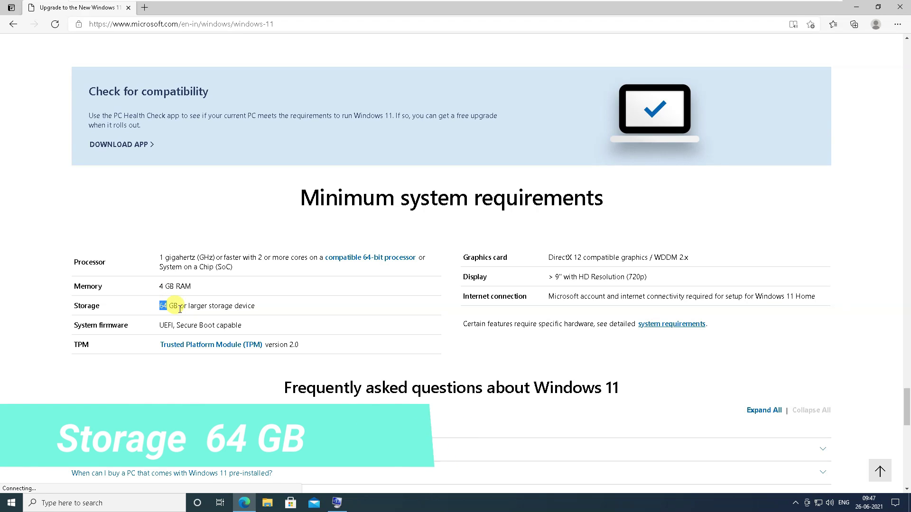
pyautogui.click(269, 506)
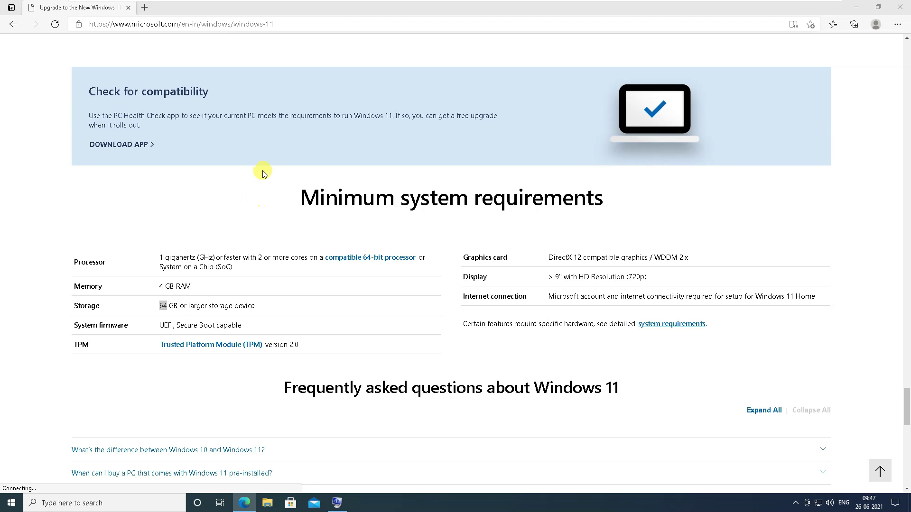
pyautogui.click(268, 504)
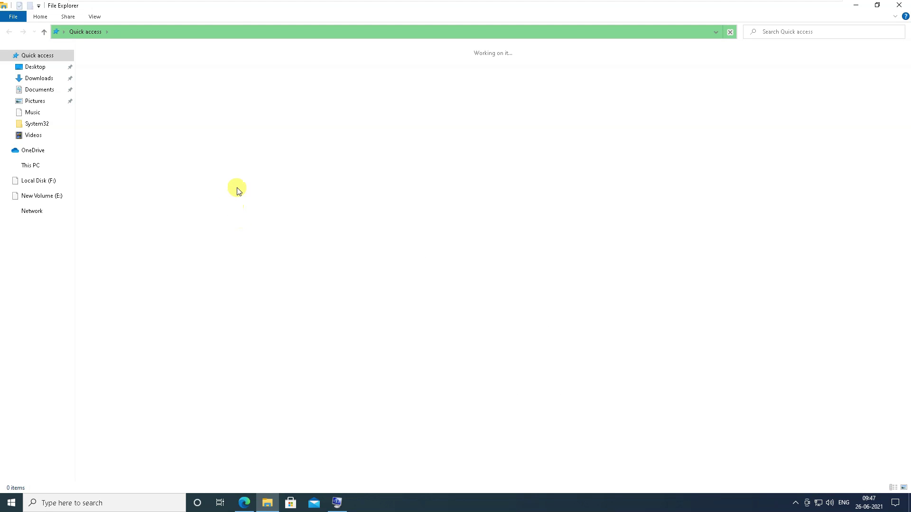
pyautogui.click(47, 165)
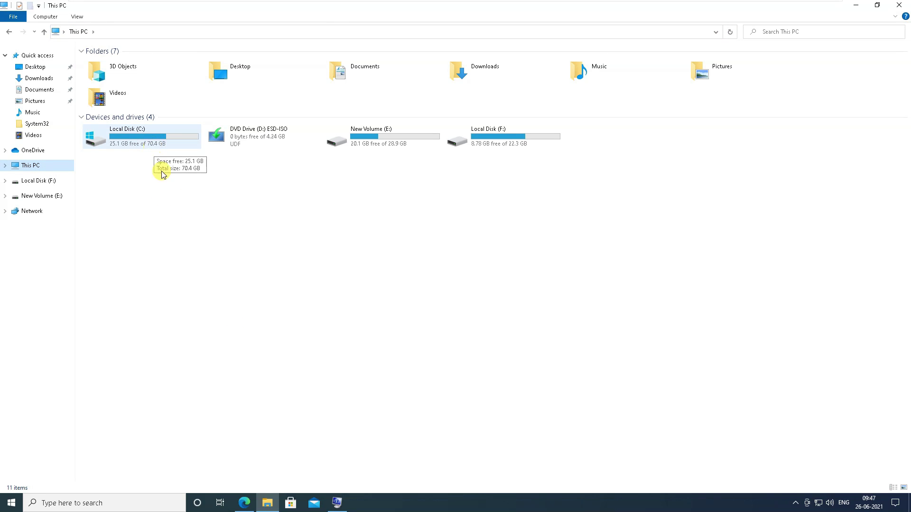
pyautogui.click(245, 502)
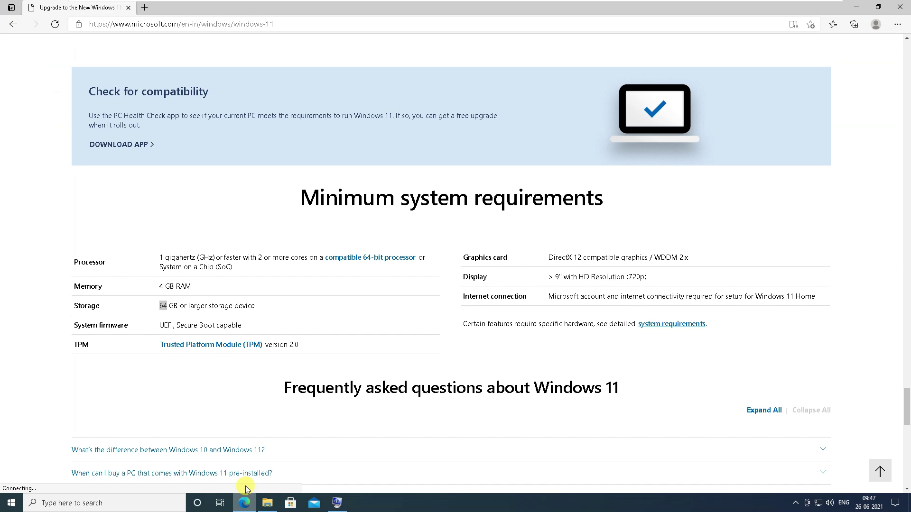
# - Highlight the UEFI system firmware requirement, check it against BIOS Mode in System Information, and close System Information
pyautogui.click(126, 330)
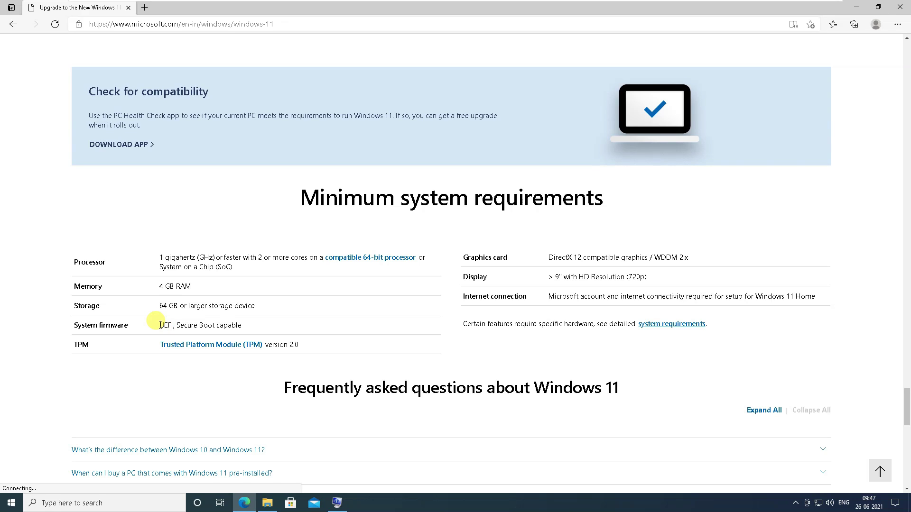
pyautogui.moveTo(160, 325); pyautogui.dragTo(172, 327)
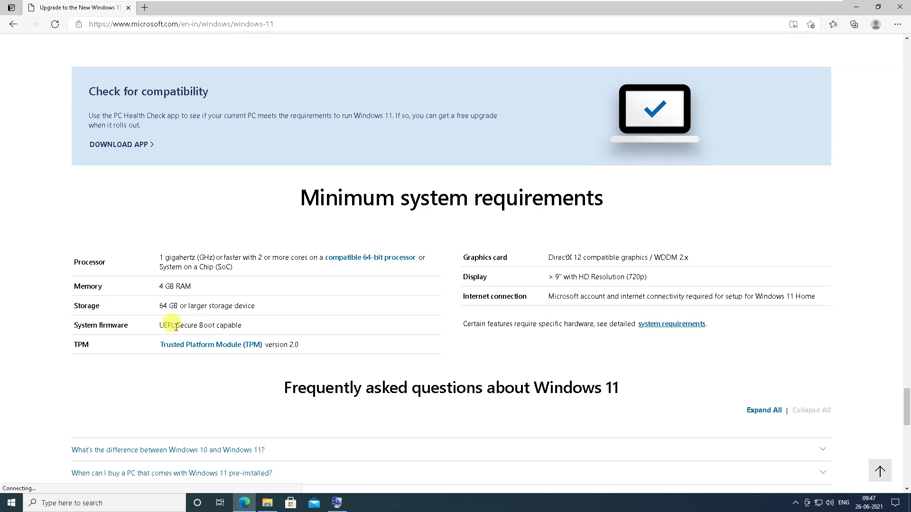
pyautogui.moveTo(76, 325); pyautogui.dragTo(127, 325)
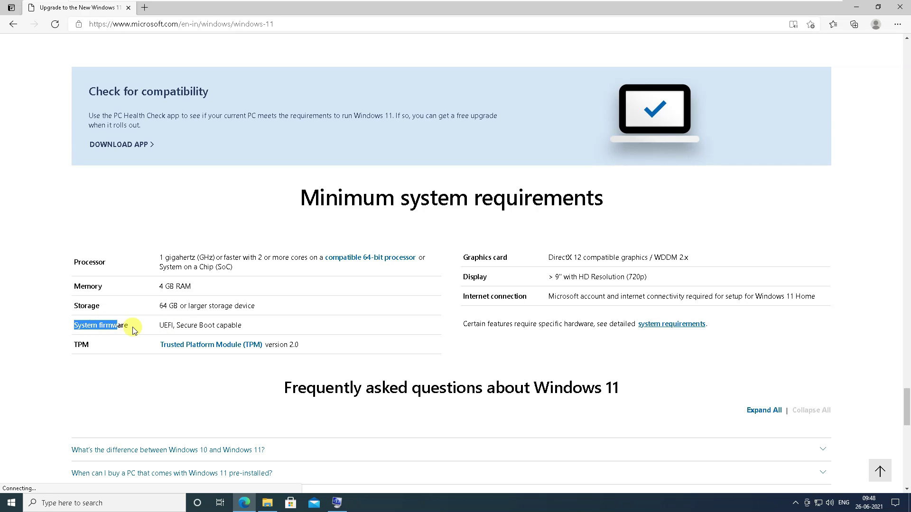
pyautogui.click(163, 324)
pyautogui.doubleClick(163, 324)
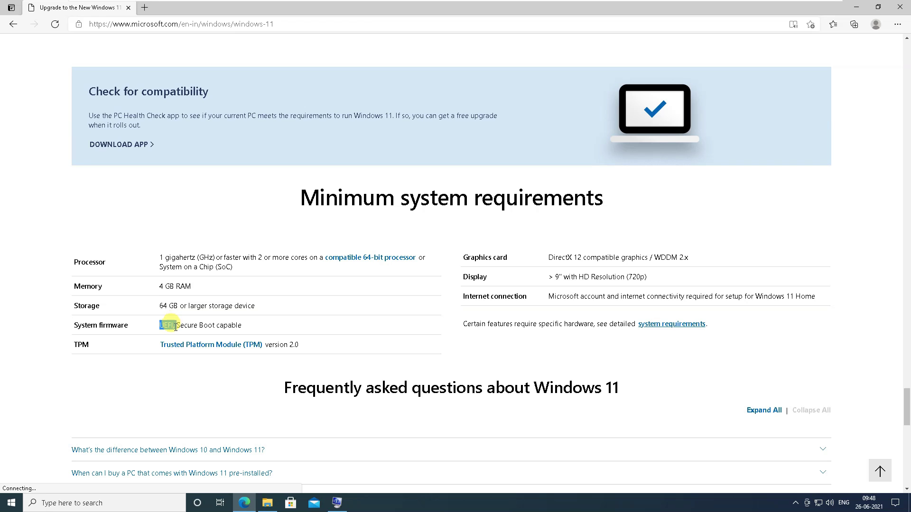
pyautogui.click(337, 503)
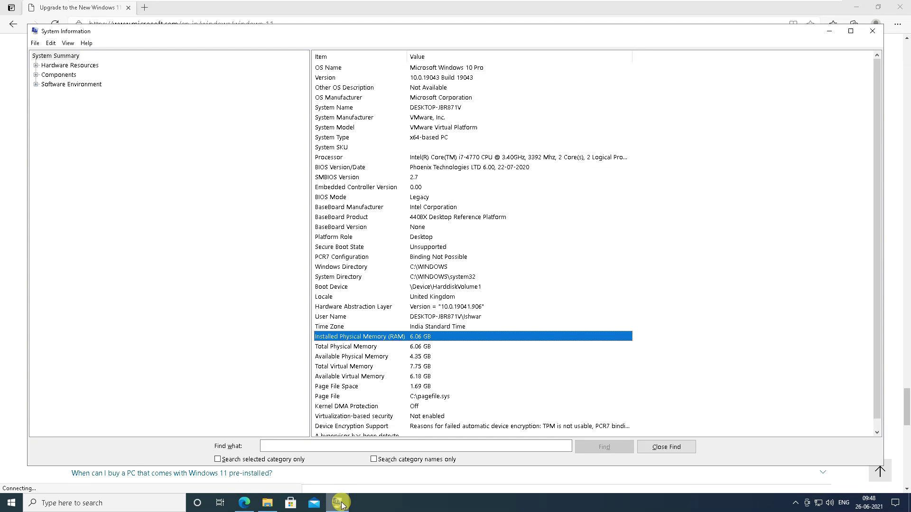
pyautogui.click(329, 198)
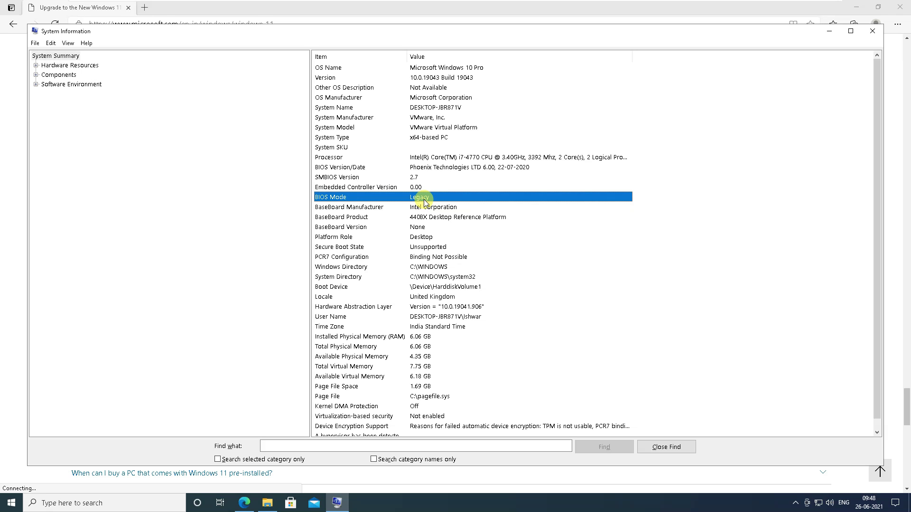
pyautogui.click(871, 32)
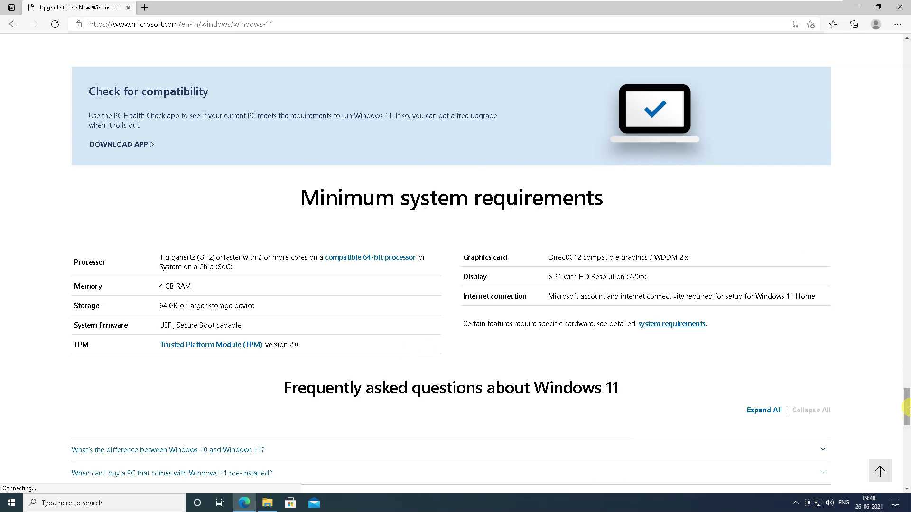
# - Highlight the Storage requirement on the Windows 11 page, close Edge, and check the Local Disk (C:) space under This PC
pyautogui.scroll(-1, 906, 409)
pyautogui.moveTo(80, 240); pyautogui.dragTo(110, 244)
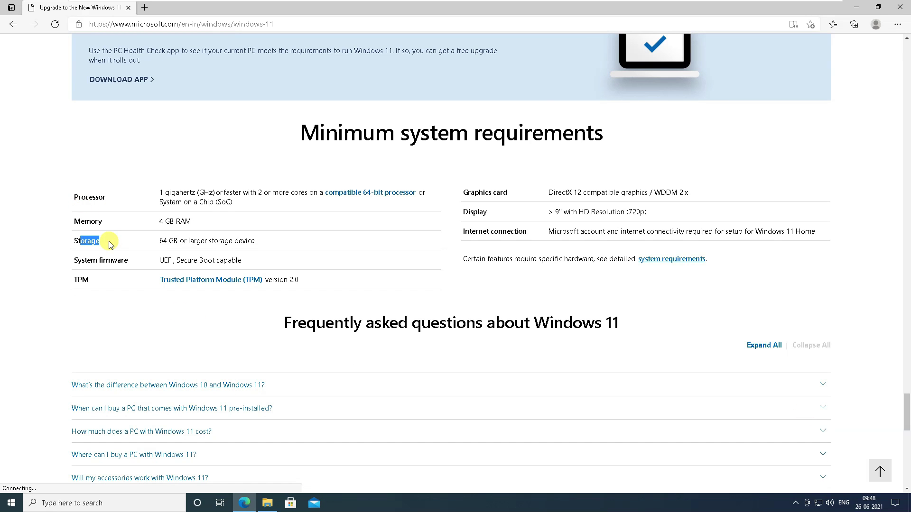
pyautogui.click(900, 7)
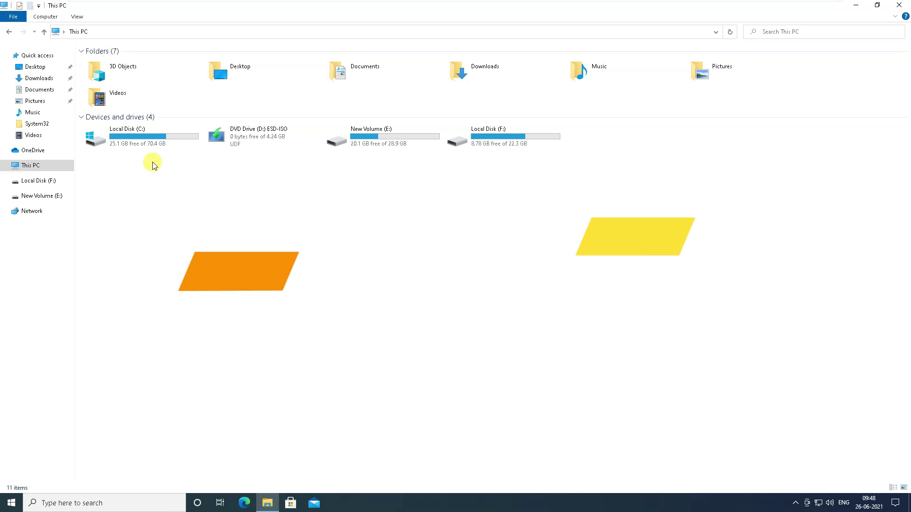
pyautogui.moveTo(134, 147)
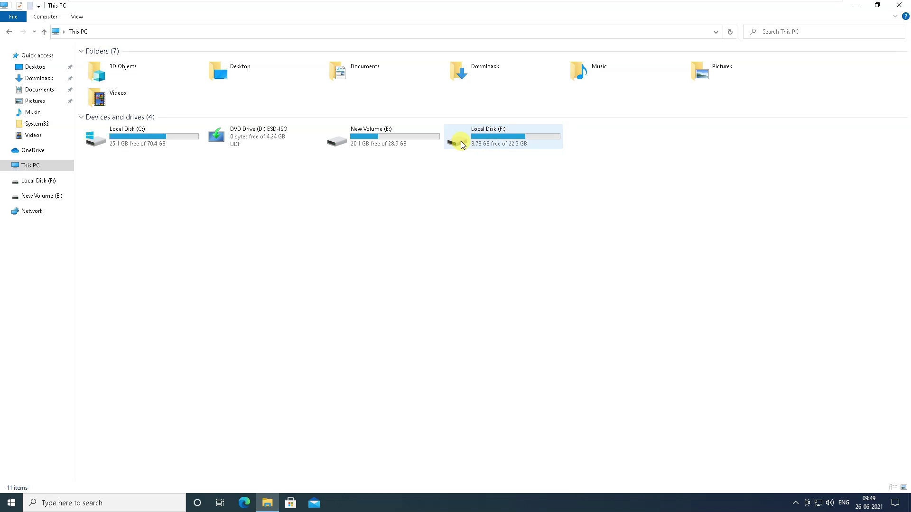
# - Open the Windows_11 folder on New Volume (E:) and select the windows11 disc image file
pyautogui.doubleClick(491, 137)
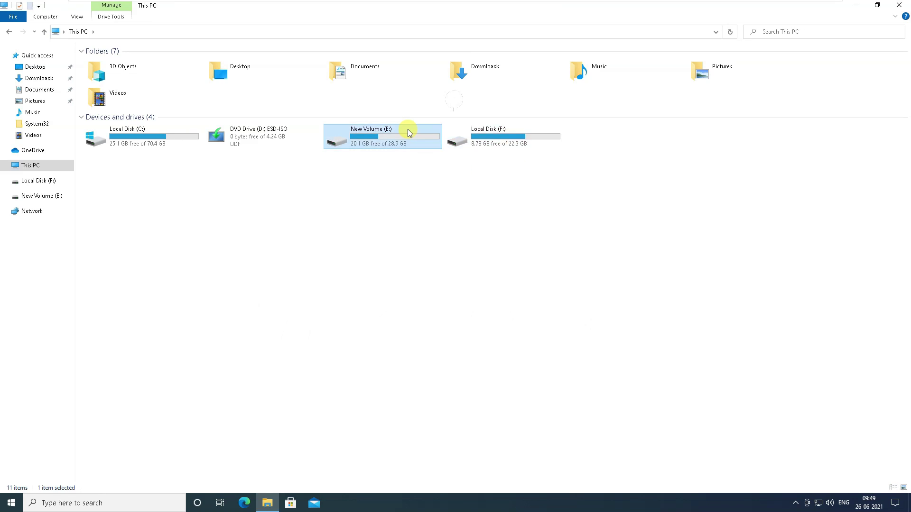
pyautogui.doubleClick(407, 132)
pyautogui.click(120, 72)
pyautogui.doubleClick(120, 72)
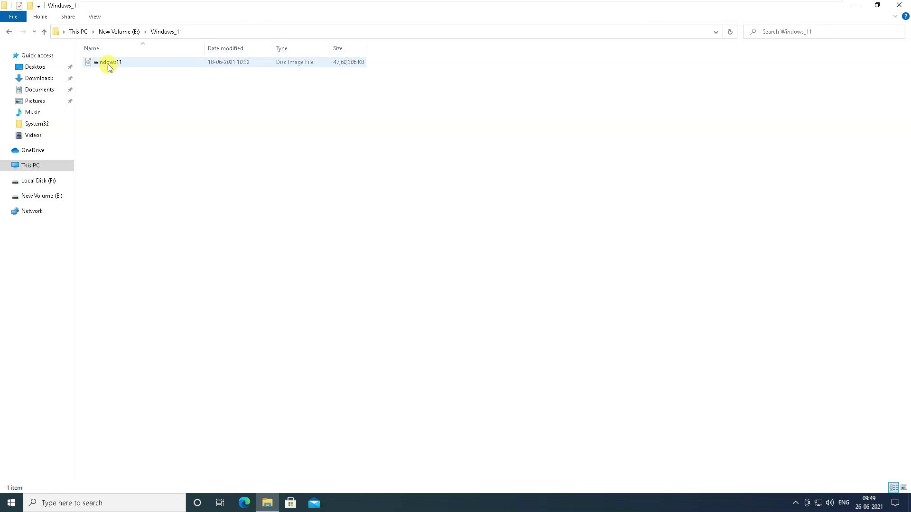
pyautogui.click(146, 62)
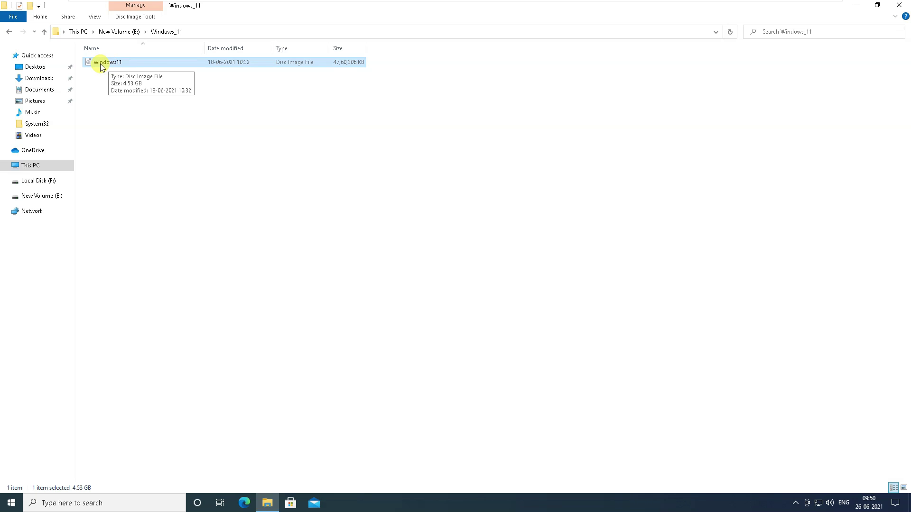
# - Mount the windows11 disc image and run its setup application as administrator, allowing it to make changes
pyautogui.rightClick(108, 65)
pyautogui.click(132, 73)
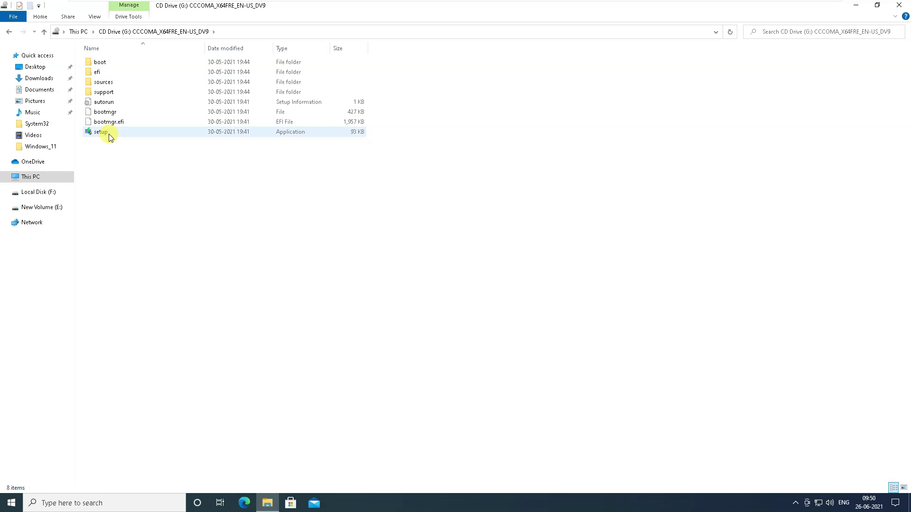
pyautogui.click(109, 134)
pyautogui.rightClick(109, 134)
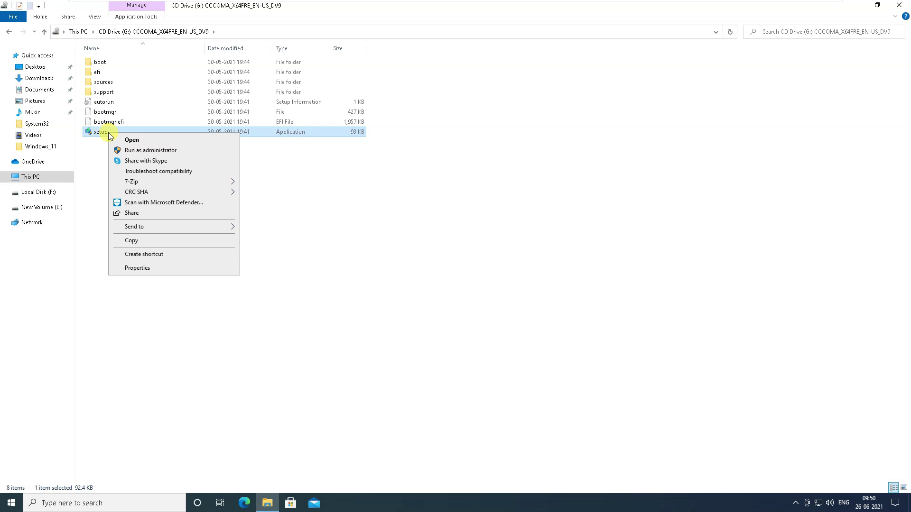
pyautogui.click(142, 151)
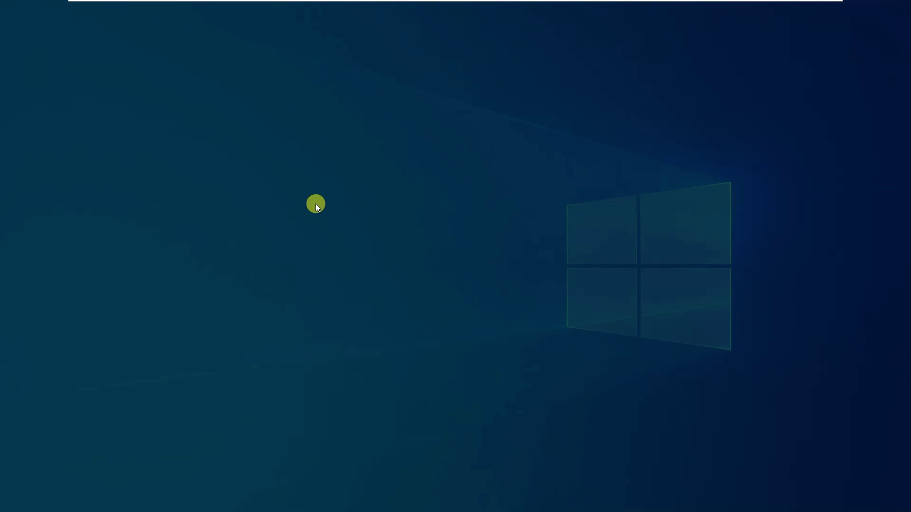
pyautogui.click(408, 314)
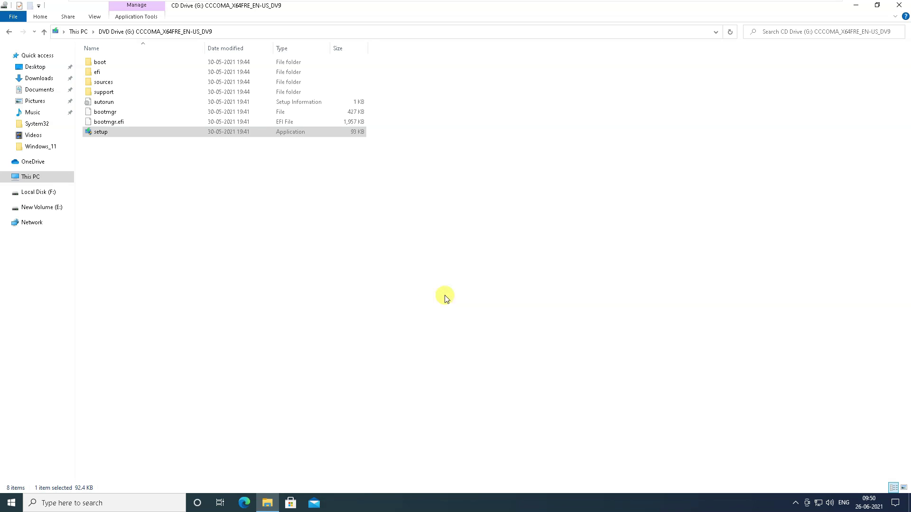
# - Show the desktop behind Windows 11 Setup, choose "Download updates, drivers and optional features (recommended)", and continue to the PC check
pyautogui.press('super+d')
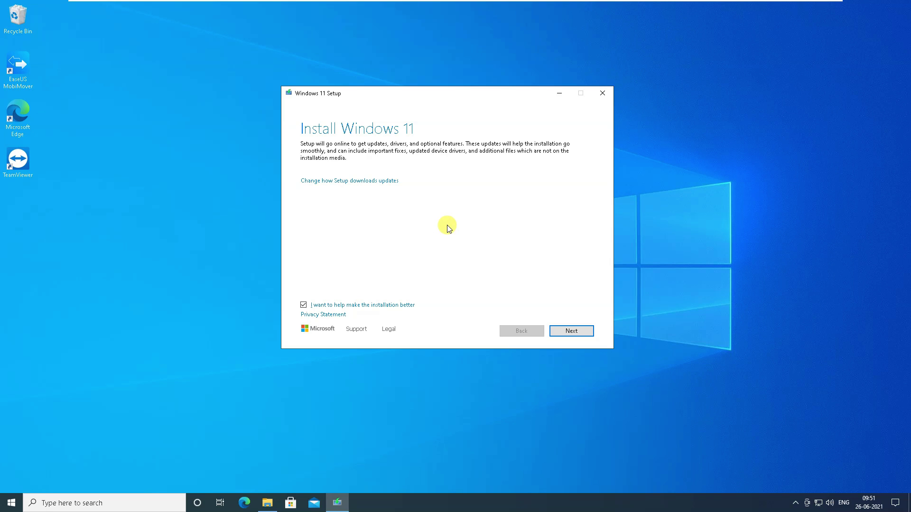
pyautogui.click(343, 182)
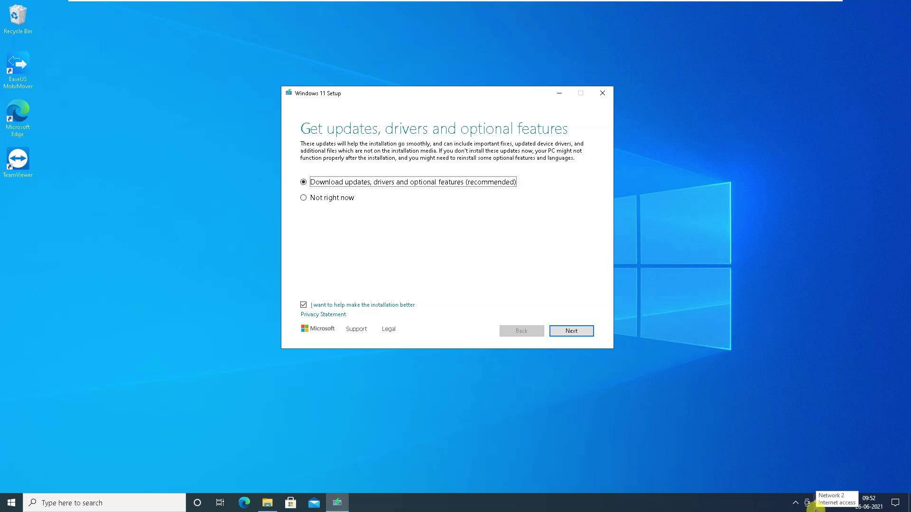
pyautogui.click(308, 199)
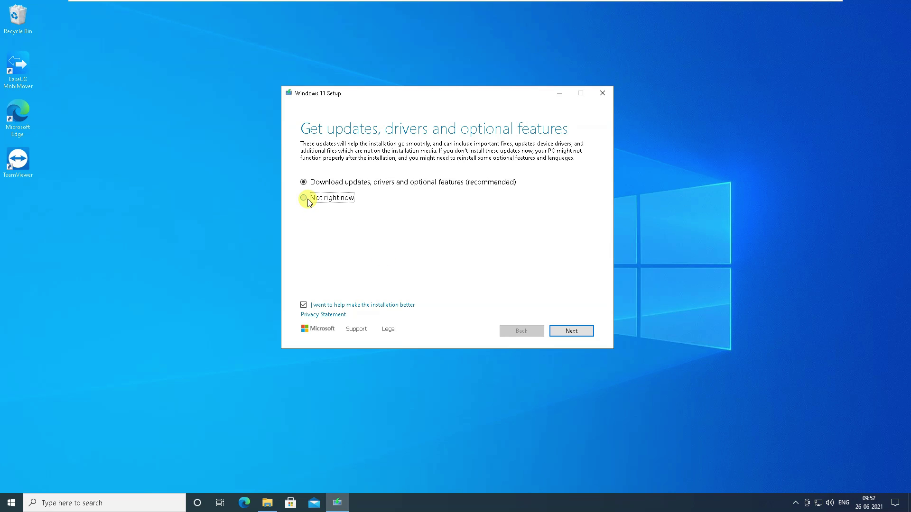
pyautogui.click(312, 185)
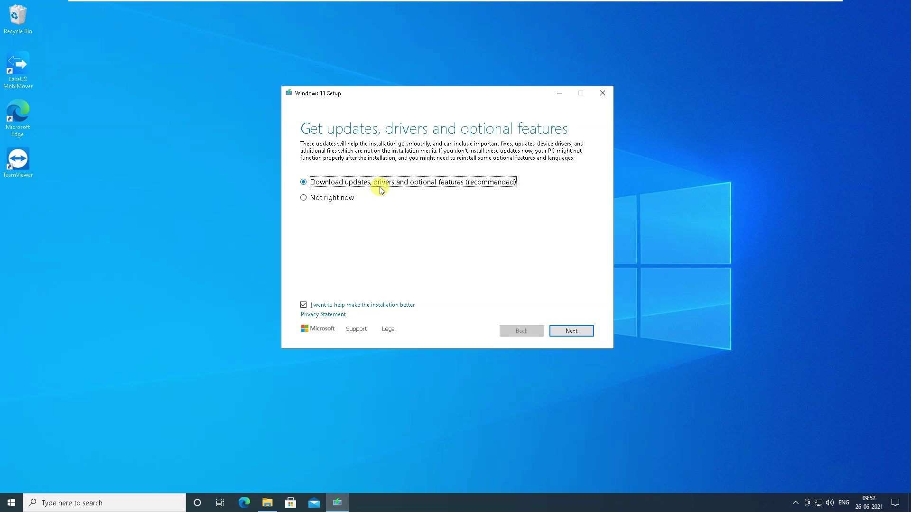
pyautogui.click(571, 332)
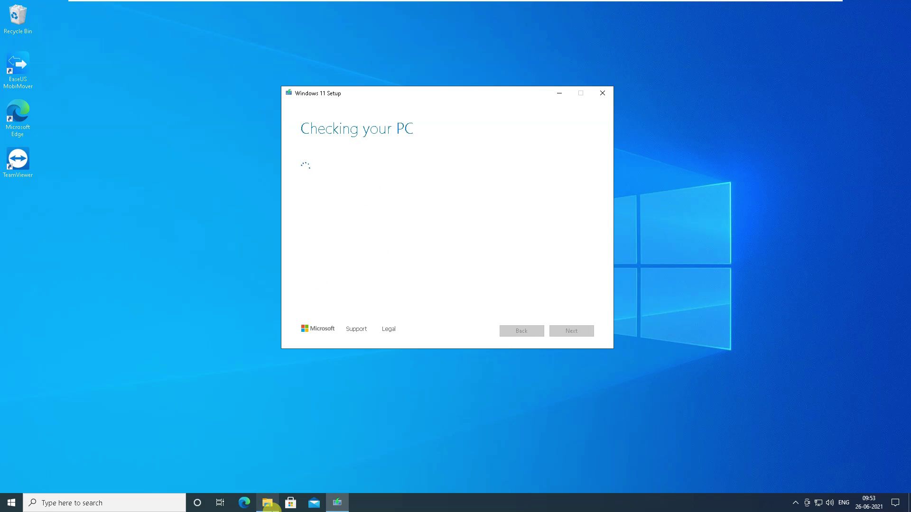
# - Look at the drives under This PC in File Explorer, and return to Windows 11 Setup on the cleared desktop
pyautogui.click(268, 504)
pyautogui.click(32, 176)
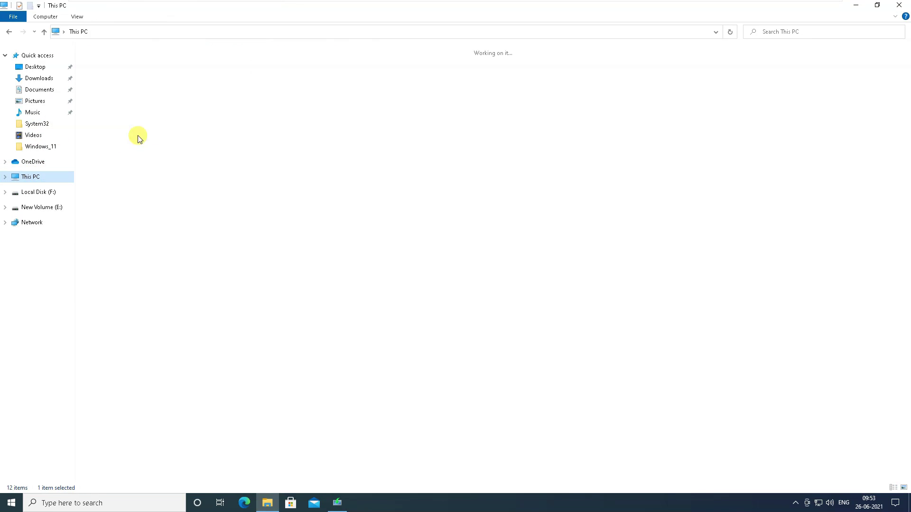
pyautogui.click(337, 503)
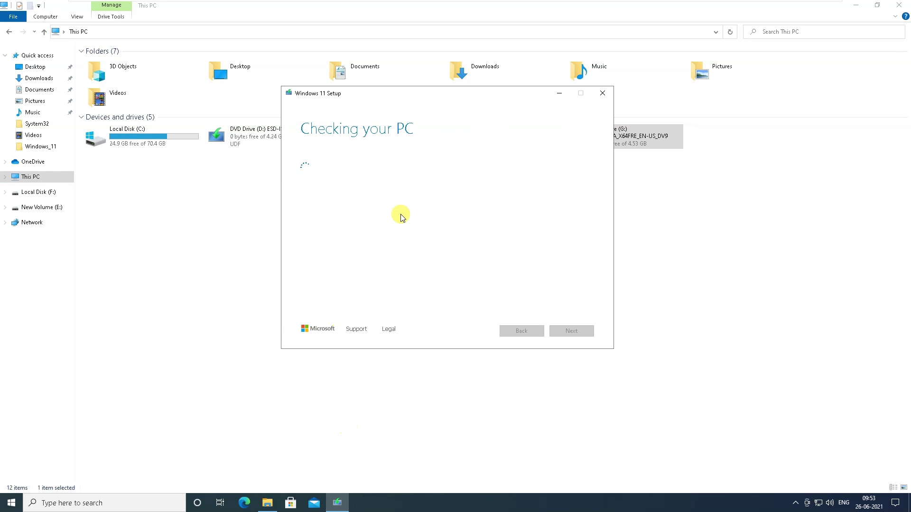
pyautogui.press('super+d')
pyautogui.hotkey('alt', 'Tab')
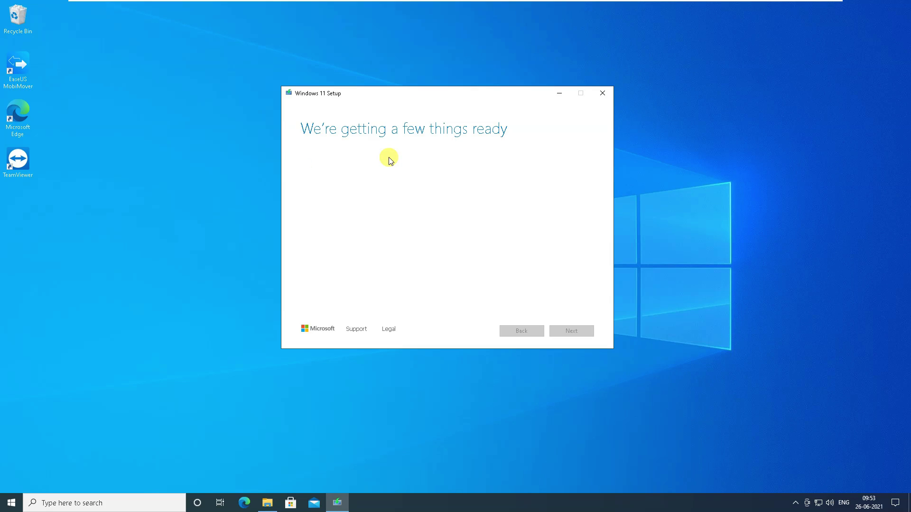
# - Go through the applicable notices and license terms in Windows 11 Setup and accept them
pyautogui.moveTo(590, 180); pyautogui.dragTo(589, 298)
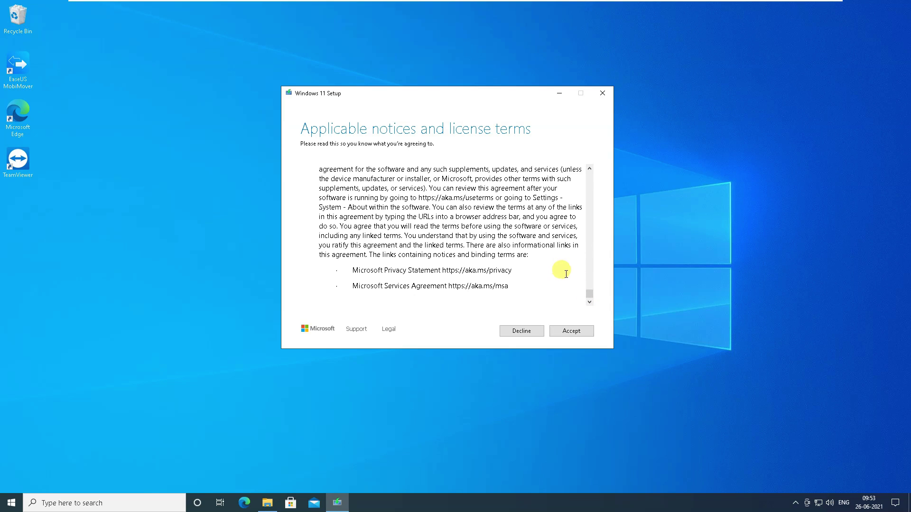
pyautogui.moveTo(587, 298)
pyautogui.mouseDown()
pyautogui.moveTo(594, 191)
pyautogui.moveTo(590, 297)
pyautogui.mouseUp()
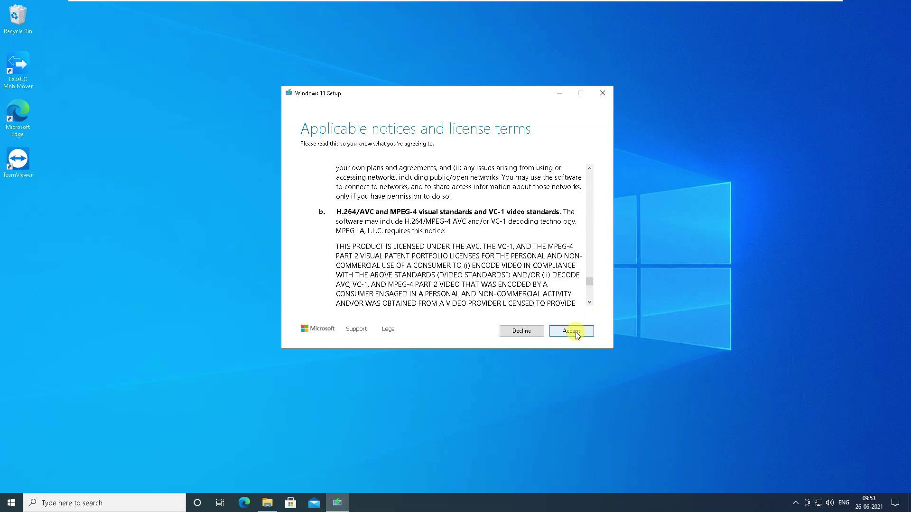
pyautogui.click(577, 331)
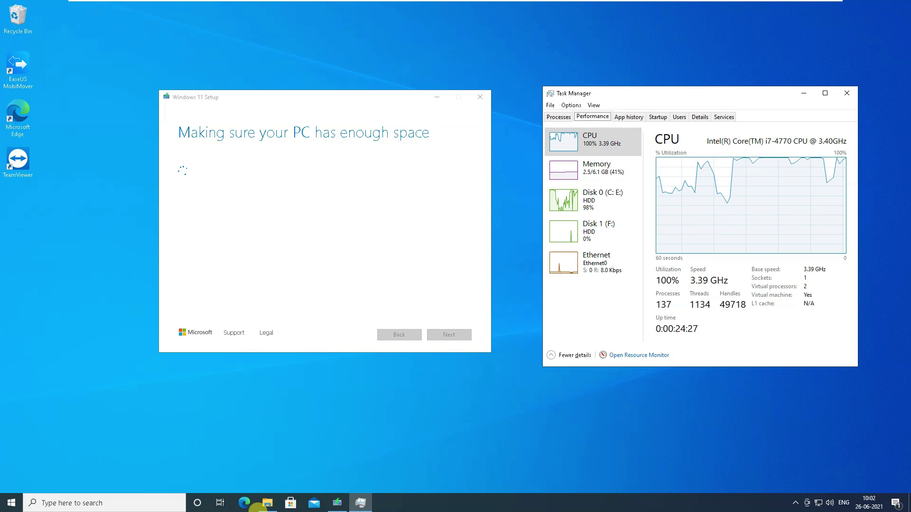
# - Check the free space of Local Disk (C:) under This PC during setup, and close File Explorer
pyautogui.click(266, 504)
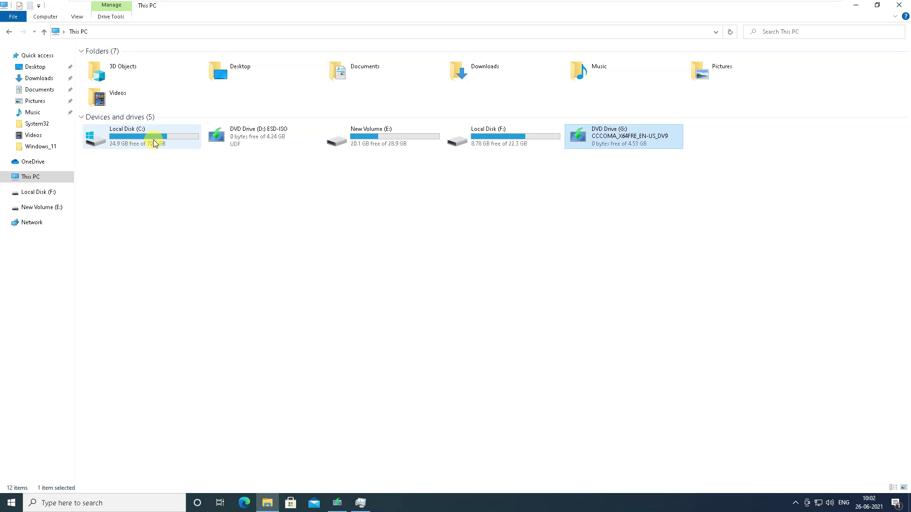
pyautogui.moveTo(156, 146)
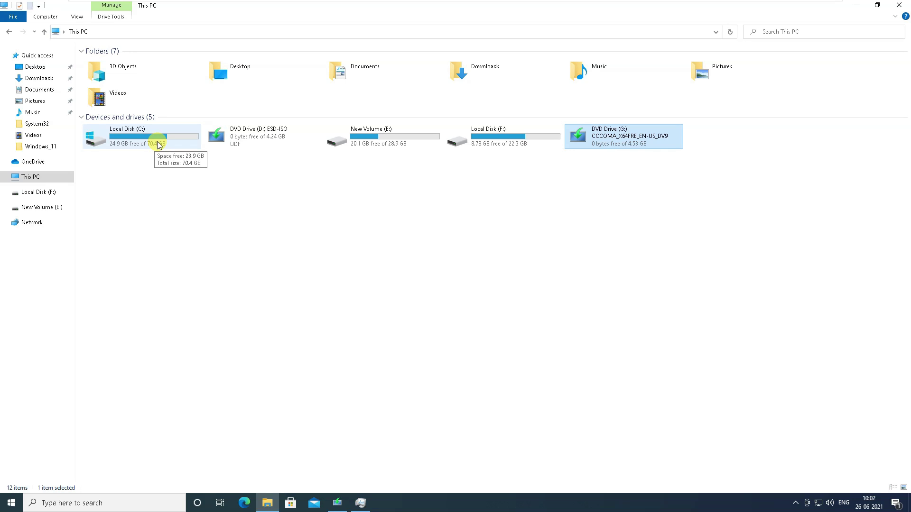
pyautogui.click(338, 504)
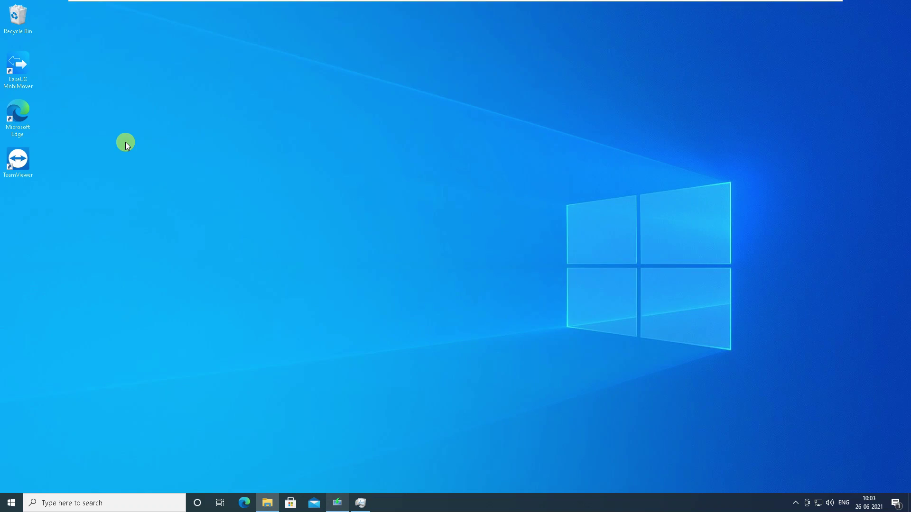
pyautogui.click(345, 506)
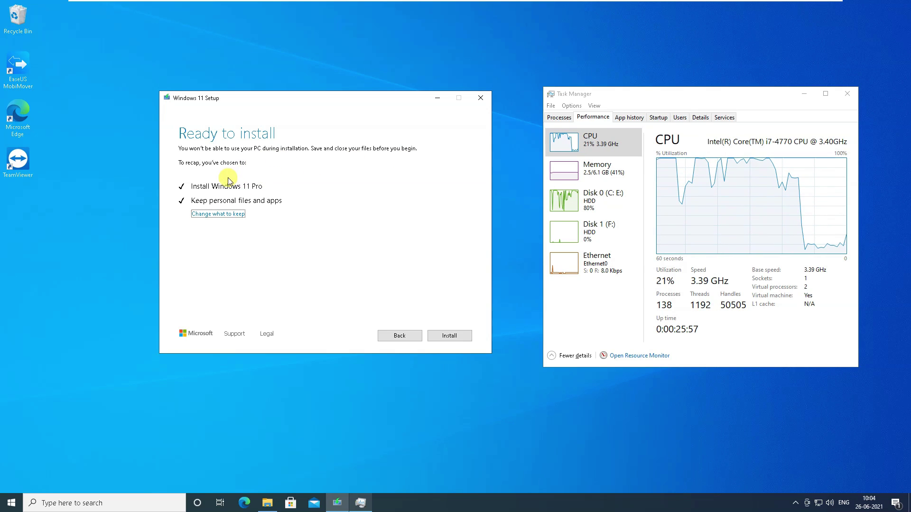
pyautogui.click(269, 504)
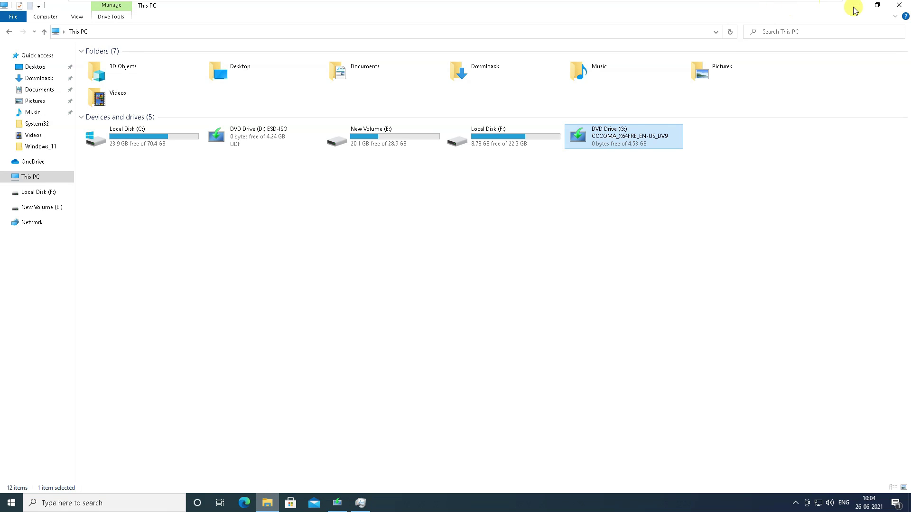
pyautogui.click(899, 7)
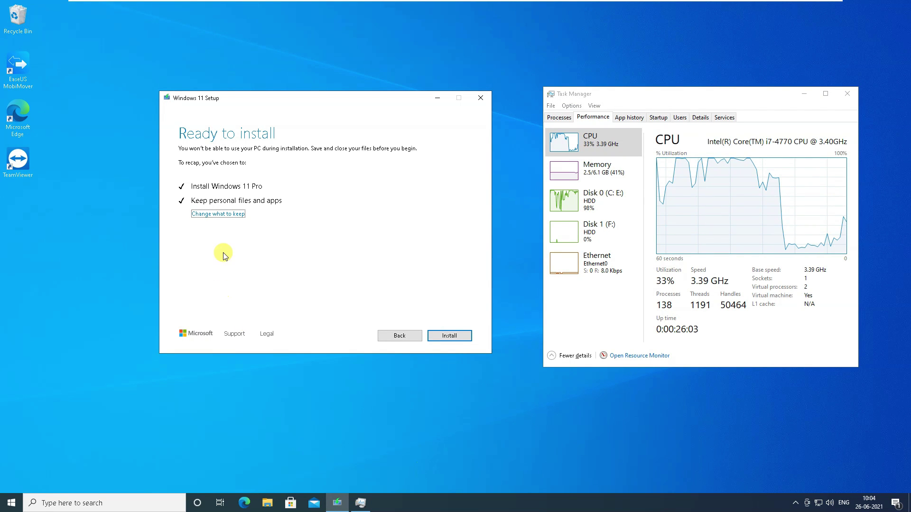
# - Review the options for what to keep, retain "Keep personal files and apps", and start the Windows 11 Pro installation
pyautogui.click(217, 214)
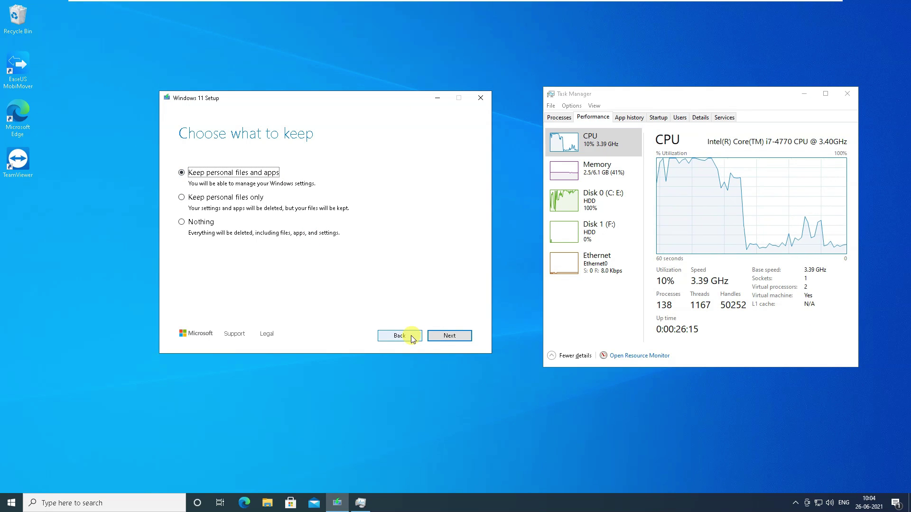
pyautogui.click(449, 336)
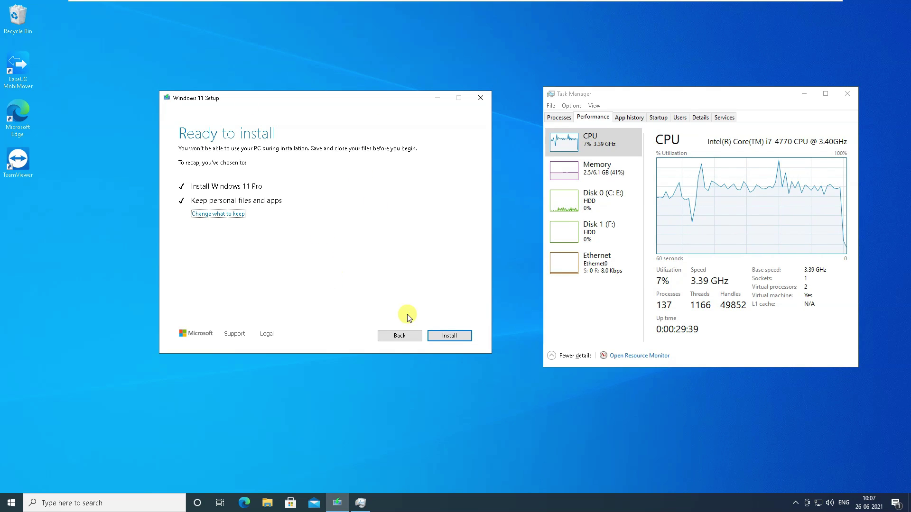
pyautogui.click(448, 337)
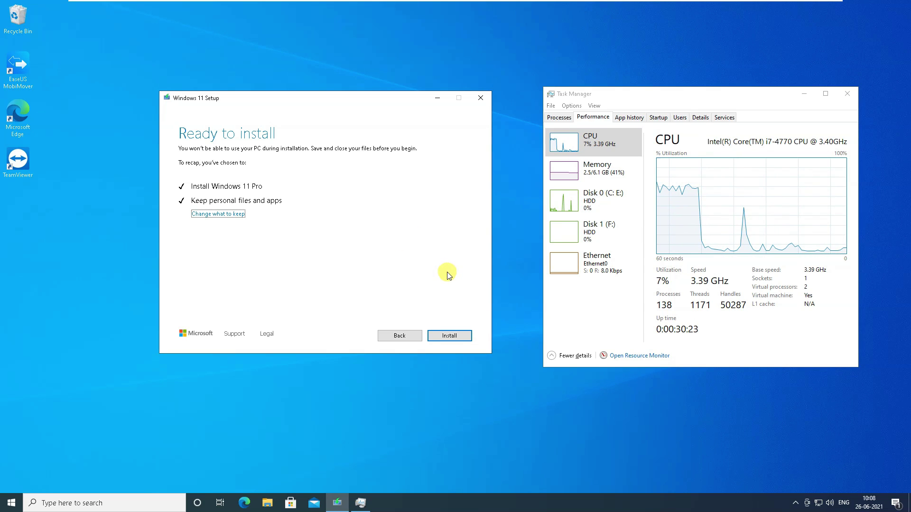
pyautogui.click(449, 336)
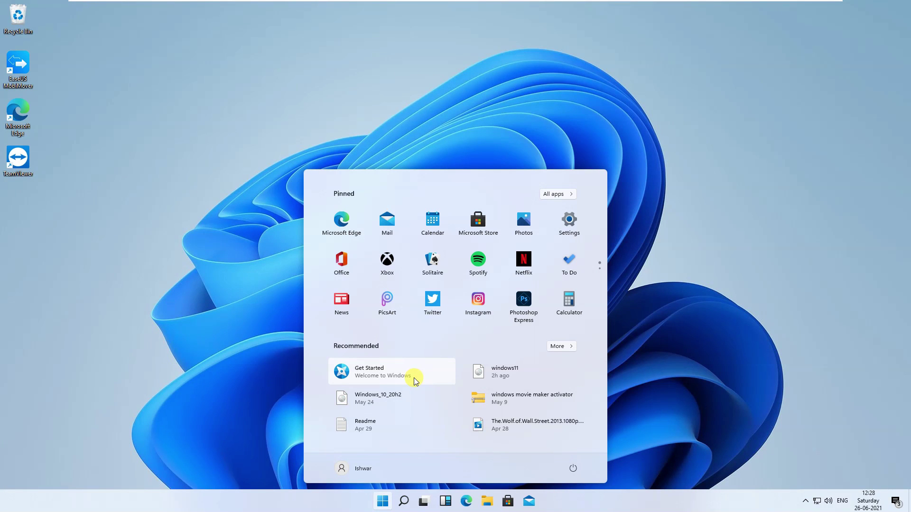
# - Close the Start menu and run winver to view the installed Windows version
pyautogui.click(702, 243)
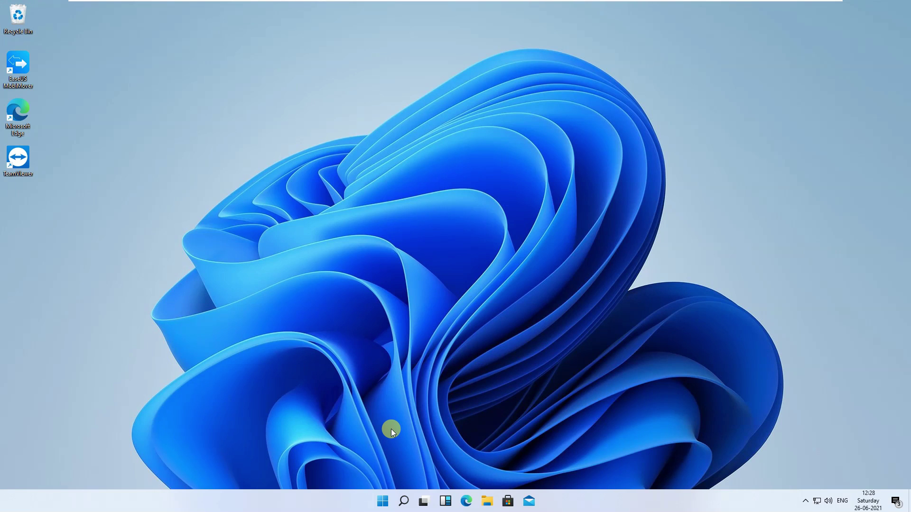
pyautogui.press('super+r')
pyautogui.write('winver')
pyautogui.press('Return')
# - View the full list of installed apps in the Start menu, and close the menu
pyautogui.click(381, 504)
pyautogui.click(558, 194)
pyautogui.click(570, 197)
pyautogui.press('Escape')
# - Look at the folders and drives under This PC in File Explorer, and close the window
pyautogui.press('super+e')
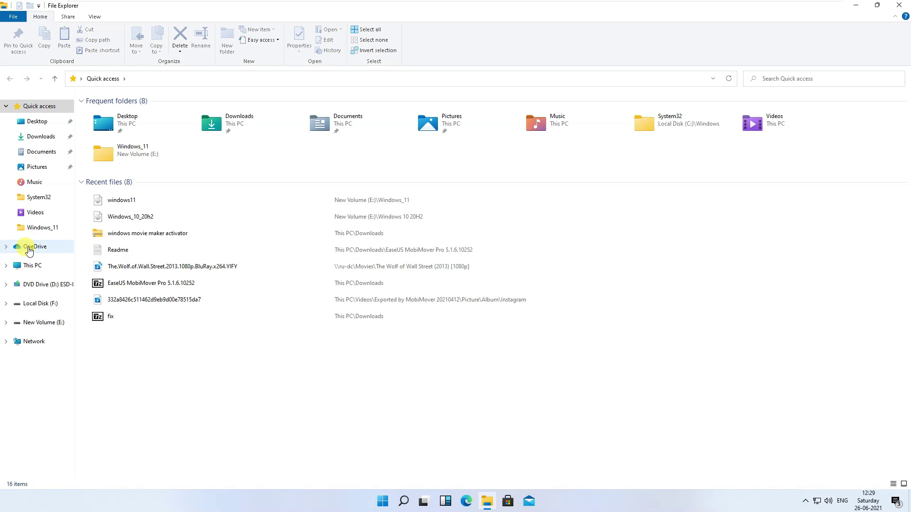
pyautogui.click(29, 247)
pyautogui.click(31, 265)
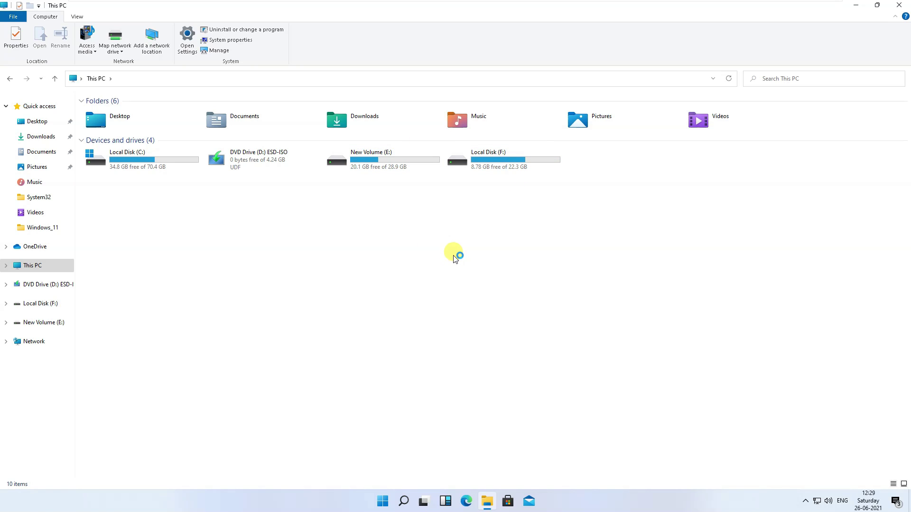
pyautogui.click(899, 5)
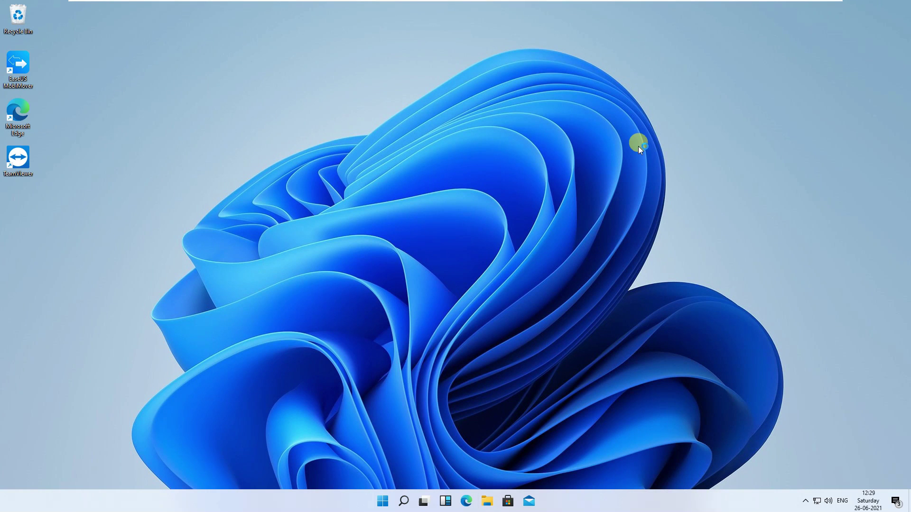